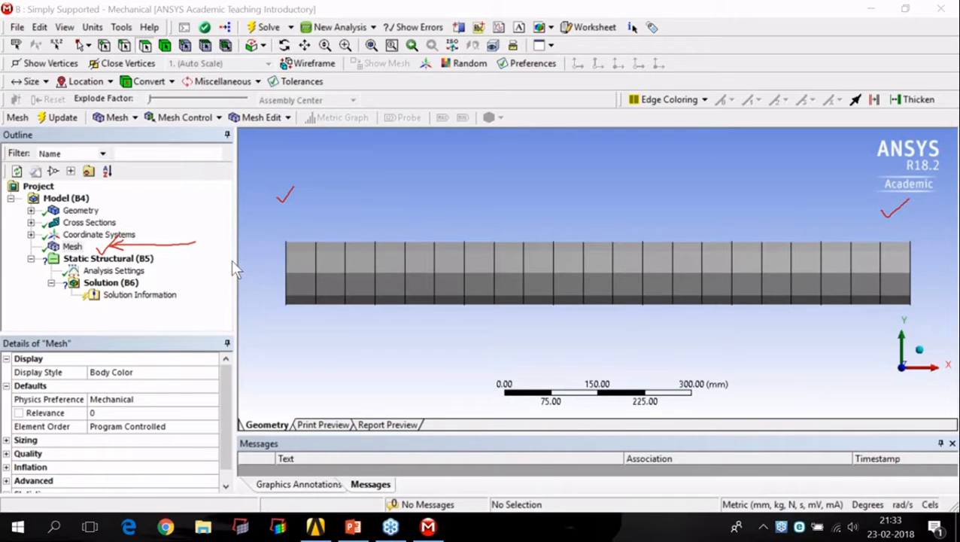
Step: Select the Mesh object in the outline and bring up its details
left_click(76, 246)
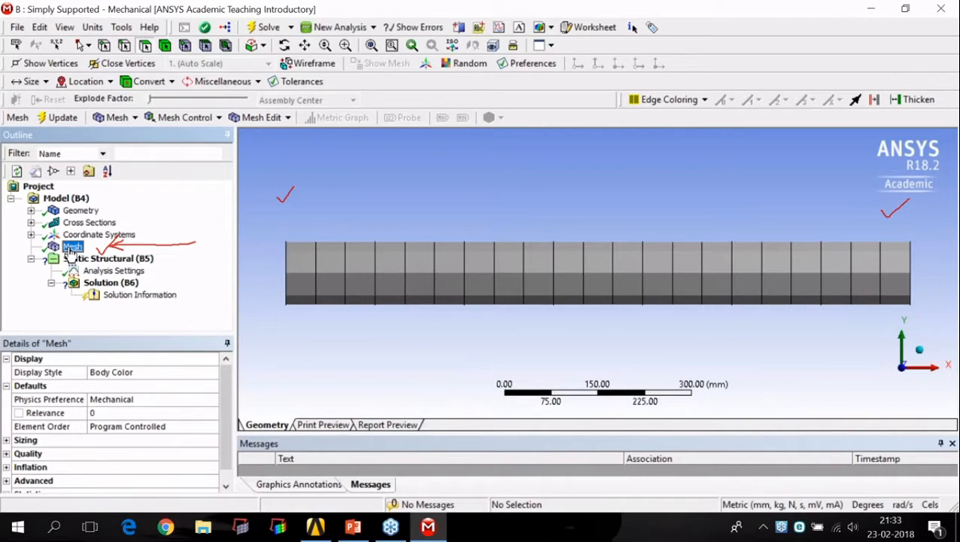
left_click(954, 211)
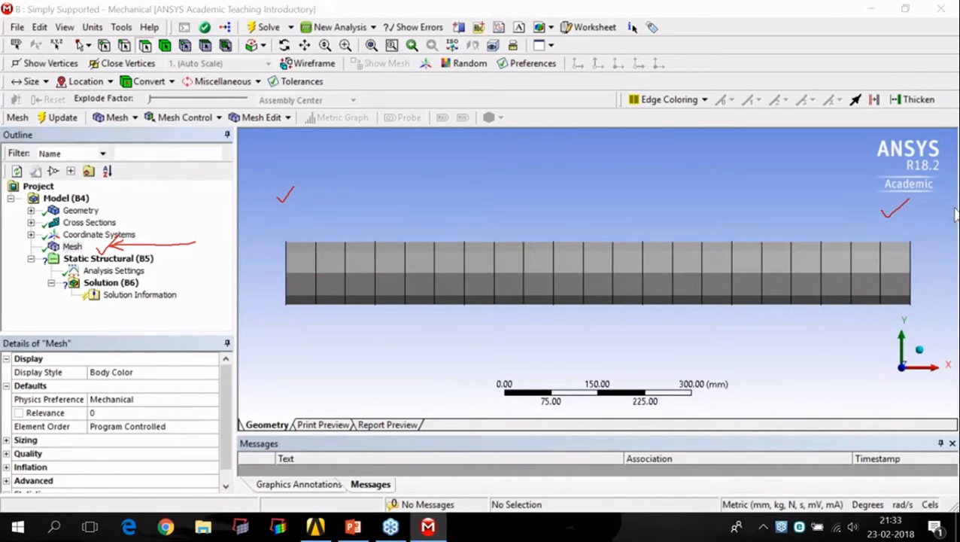
left_click(928, 248)
mouse_move(195, 267)
left_mouse_down()
mouse_move(194, 316)
mouse_move(199, 308)
left_mouse_up()
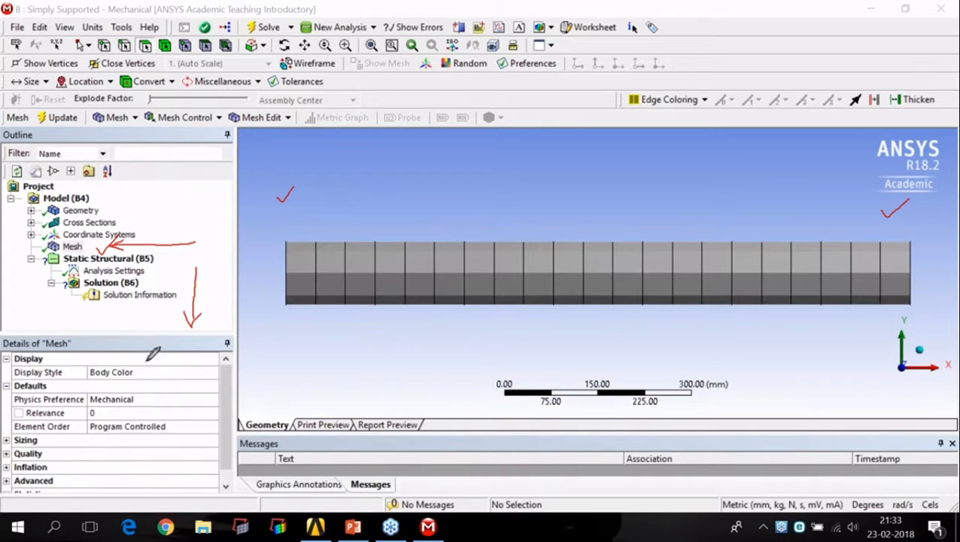
mouse_move(8, 336)
left_mouse_down()
mouse_move(75, 333)
mouse_move(78, 348)
mouse_move(6, 348)
left_mouse_up()
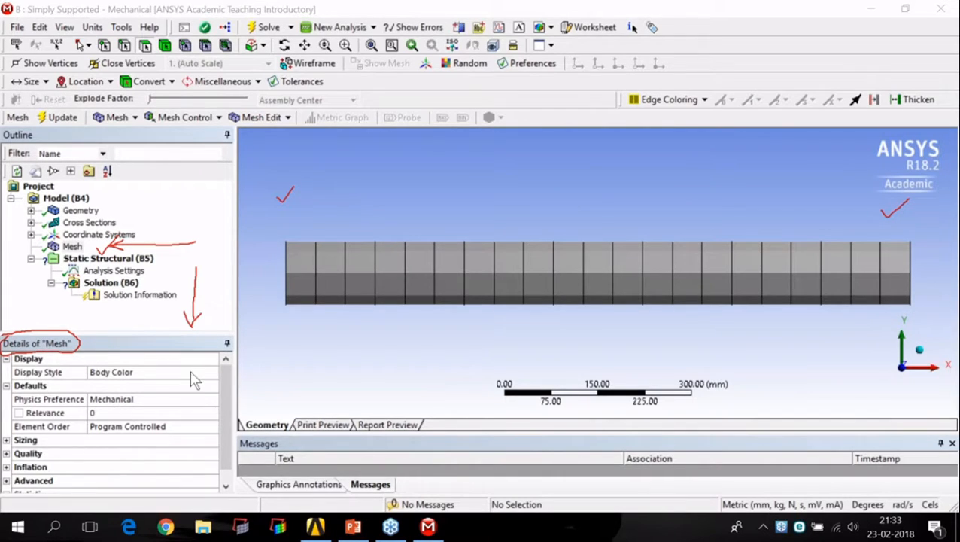
left_click(61, 354)
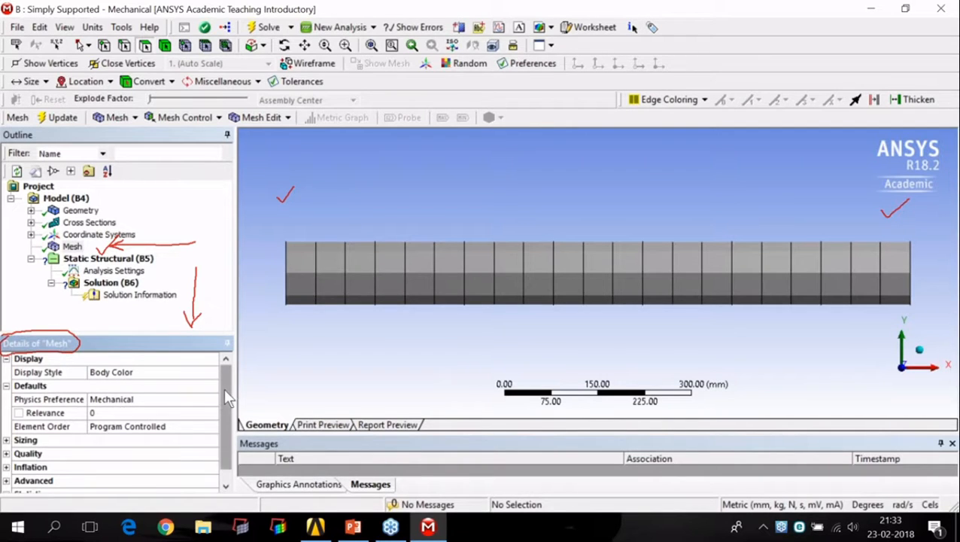
Step: Expand the Sizing settings of the mesh and select the Element Size property
scroll(224, 388, "down", 1)
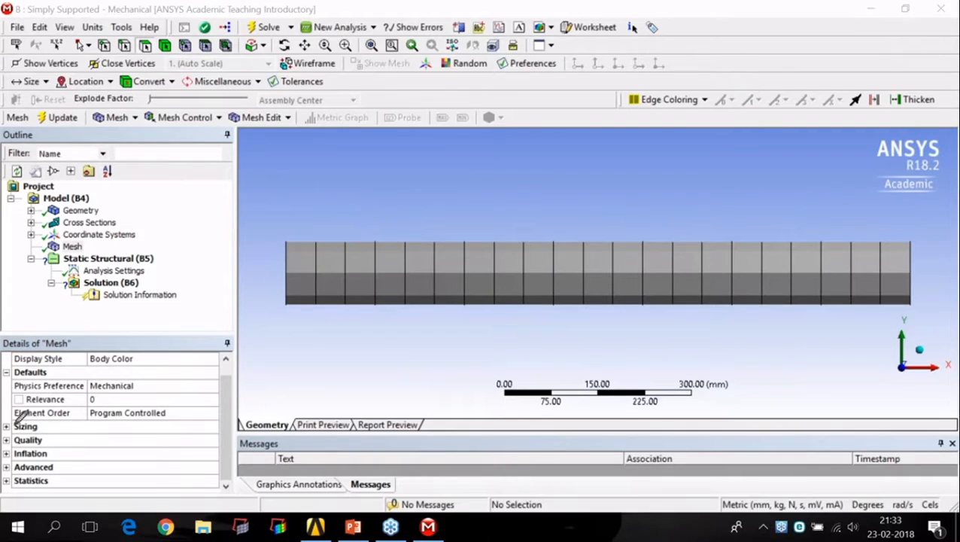
mouse_move(5, 431)
left_mouse_down()
mouse_move(35, 431)
mouse_move(43, 418)
mouse_move(4, 427)
mouse_move(22, 433)
left_mouse_up()
right_click(194, 304)
left_click(223, 331)
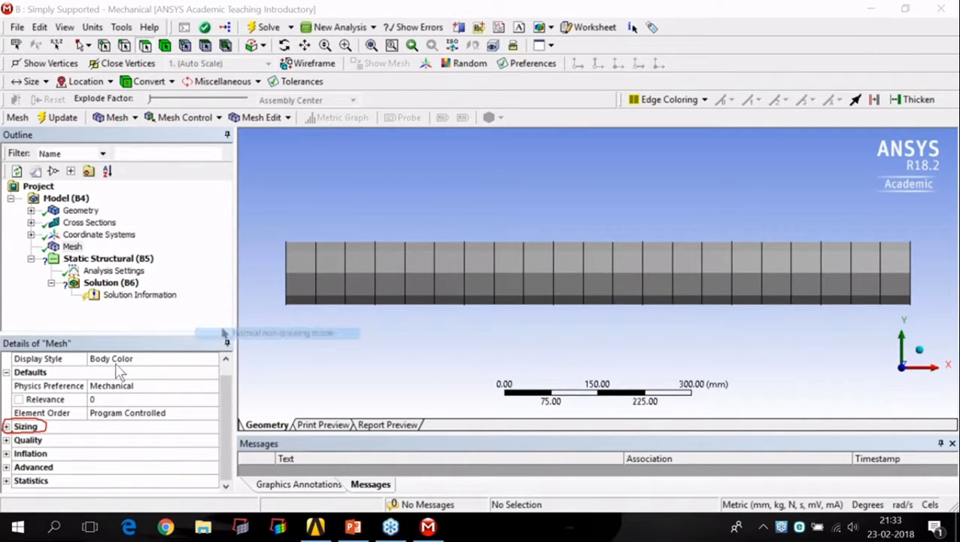
double_click(19, 426)
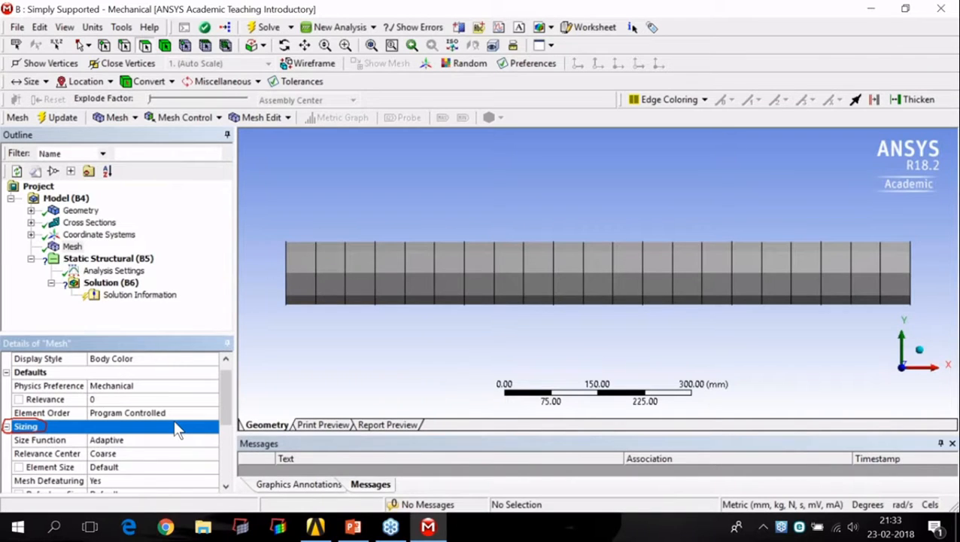
scroll(177, 429, "down", 1)
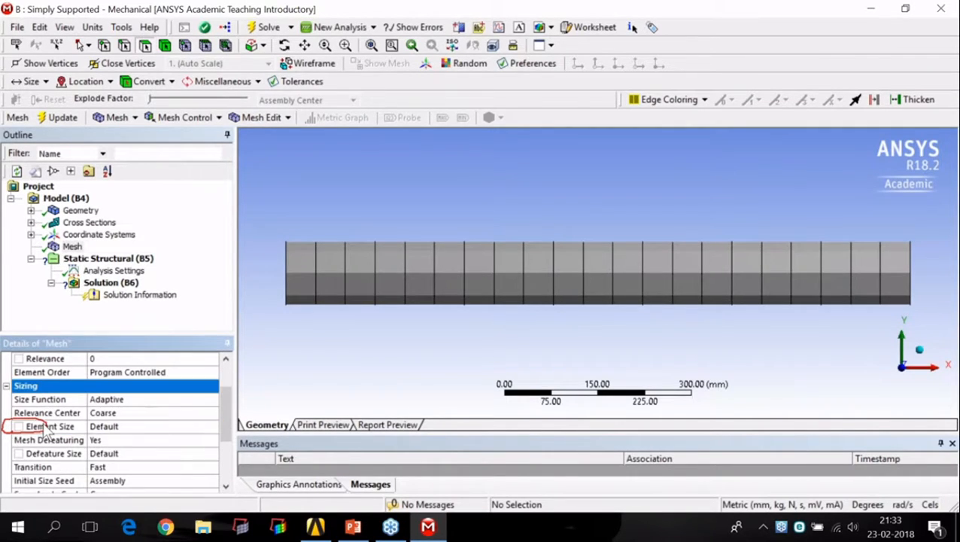
left_click(893, 295)
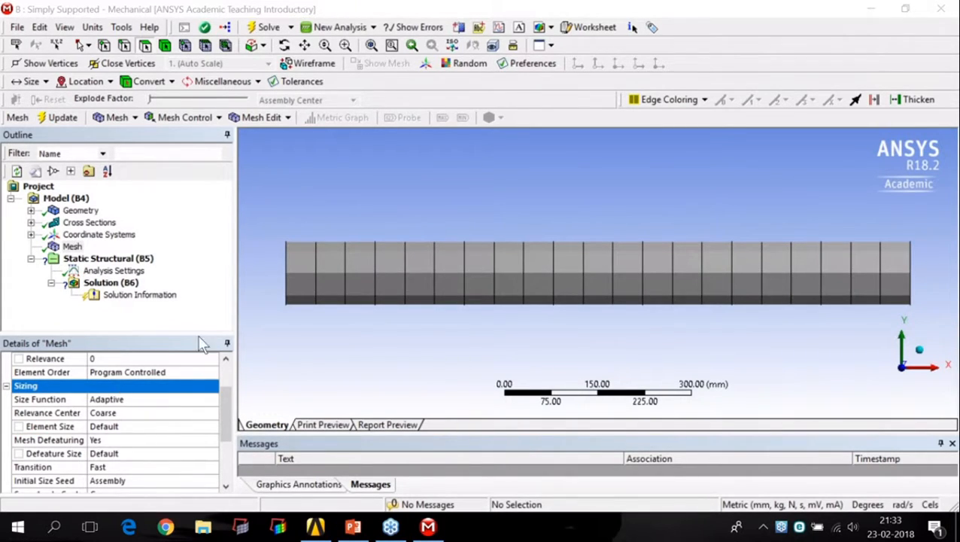
left_click(69, 426)
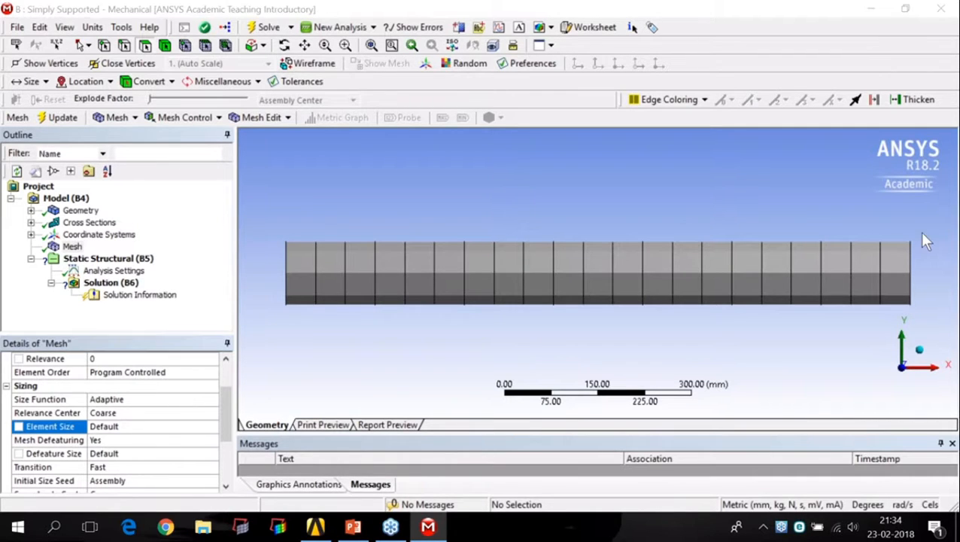
mouse_move(278, 210)
left_mouse_down()
mouse_move(566, 216)
mouse_move(876, 203)
mouse_move(873, 216)
left_mouse_up()
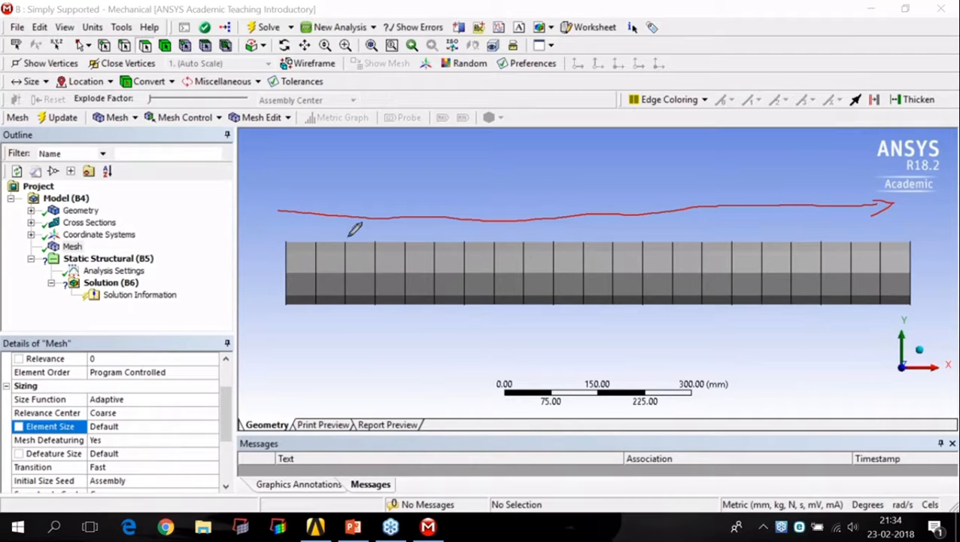
left_click_drag(295, 201, 295, 217)
mouse_move(487, 170)
left_mouse_down()
mouse_move(490, 193)
mouse_move(504, 174)
mouse_move(596, 140)
left_mouse_up()
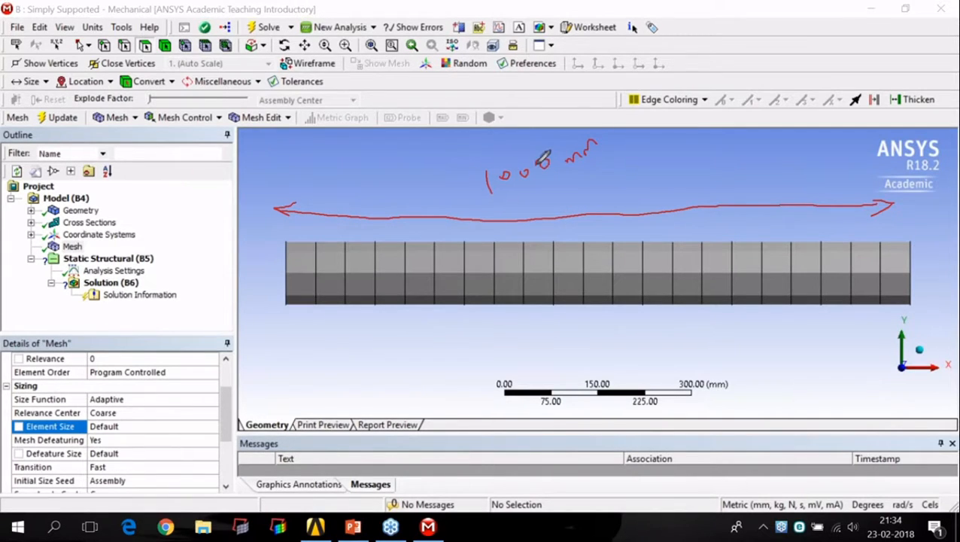
mouse_move(536, 164)
left_mouse_down()
mouse_move(547, 164)
mouse_move(500, 170)
mouse_move(508, 175)
left_mouse_up()
Step: Set the mesh element size to 500 mm and regenerate the beam's mesh
left_click(106, 426)
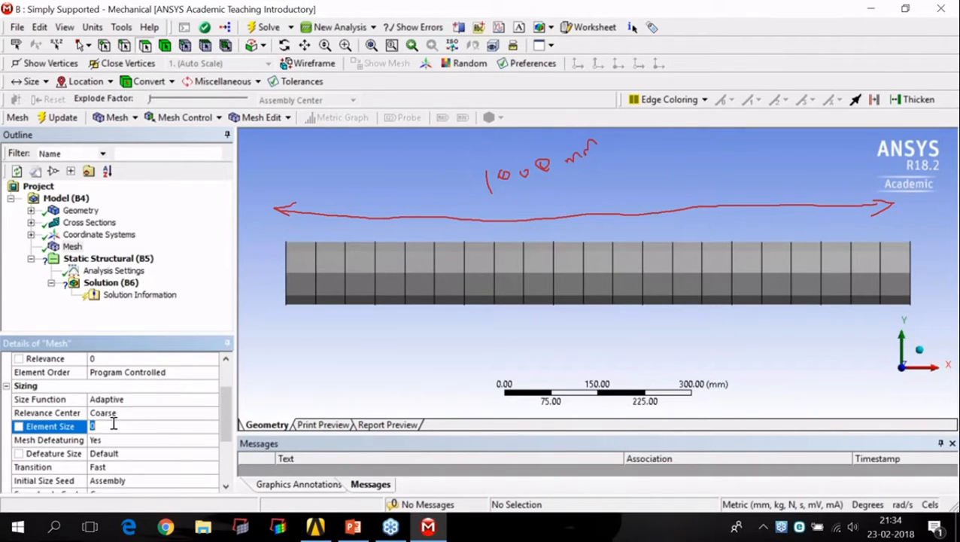
type("500")
key("Return")
left_click(159, 437)
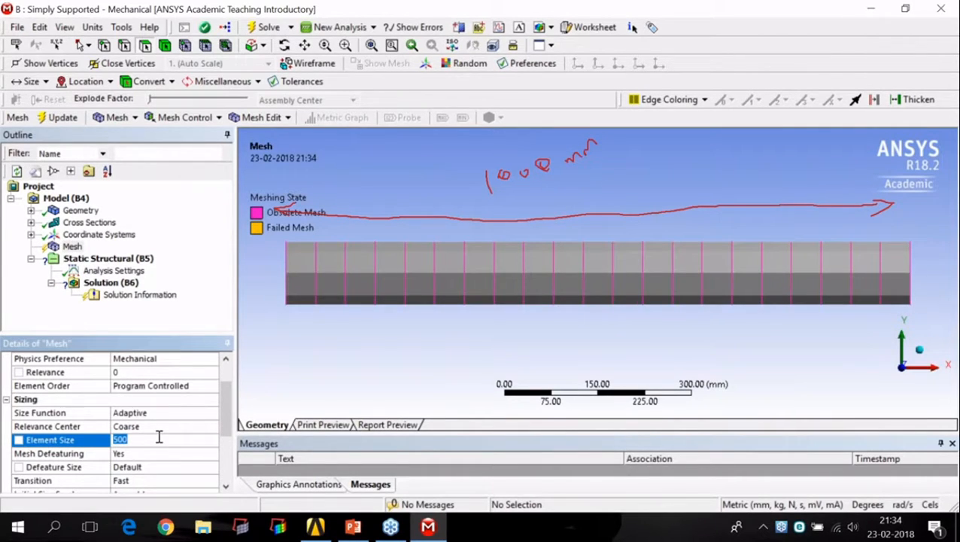
left_click(74, 246)
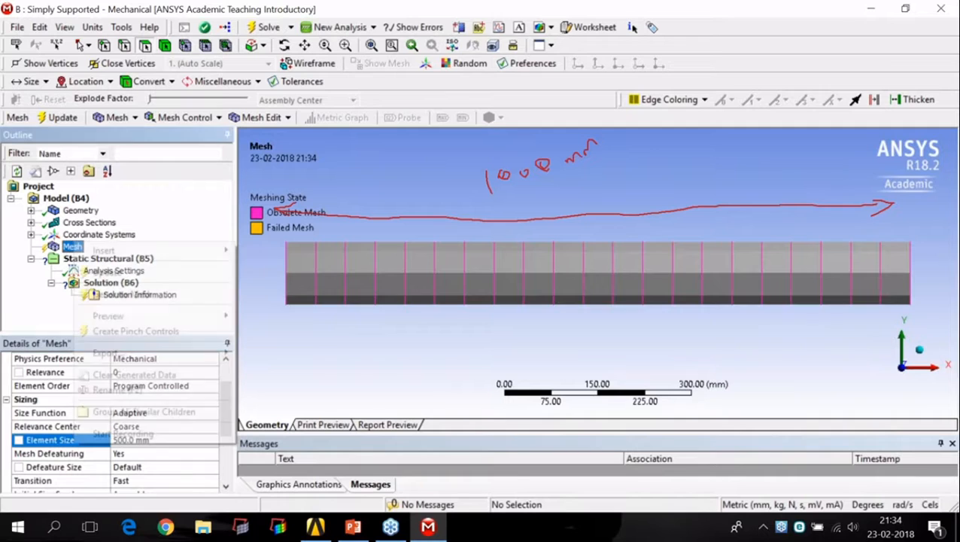
right_click(74, 246)
left_click(129, 293)
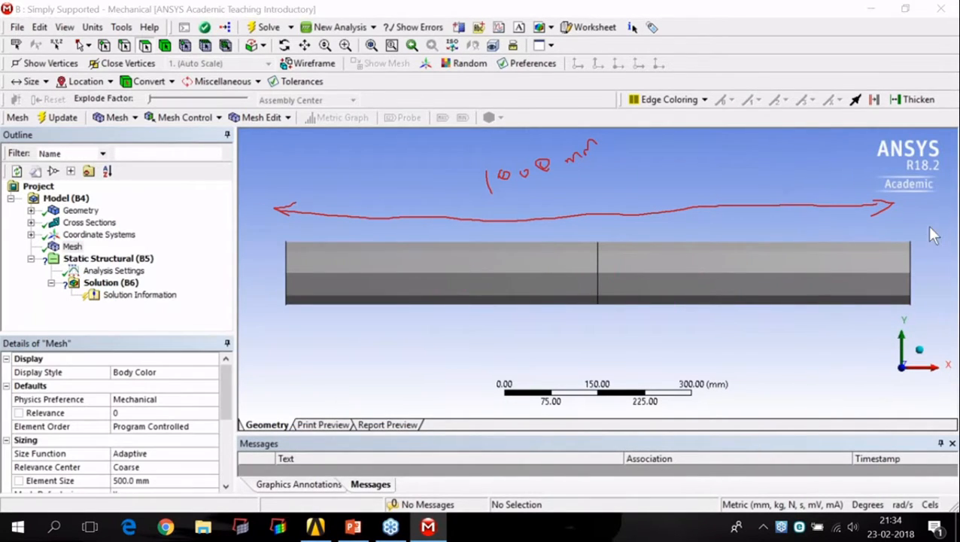
mouse_move(300, 338)
left_mouse_down()
mouse_move(595, 325)
mouse_move(573, 348)
left_mouse_up()
mouse_move(323, 328)
left_mouse_down()
mouse_move(296, 337)
mouse_move(360, 359)
left_mouse_up()
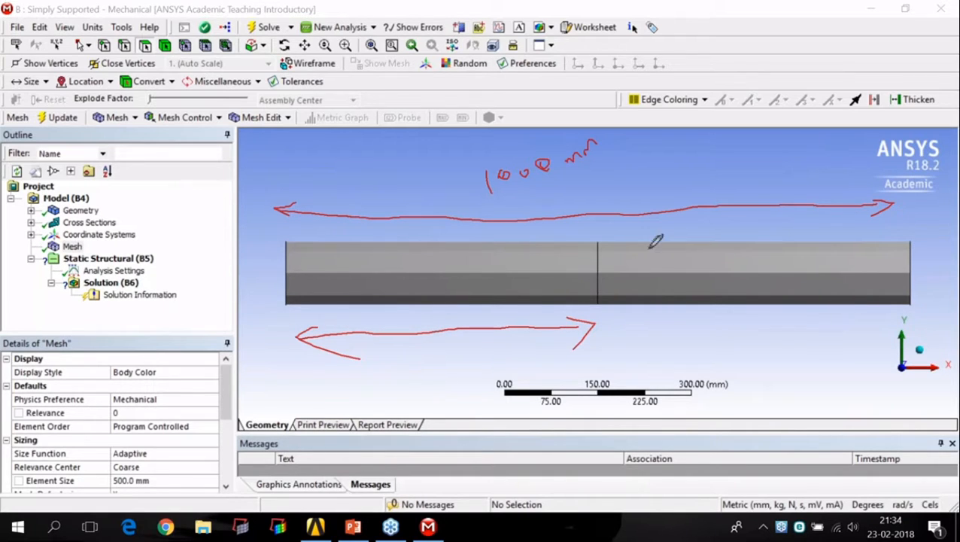
mouse_move(598, 174)
left_mouse_down()
mouse_move(599, 221)
mouse_move(606, 215)
left_mouse_up()
Step: Change the mesh element size to 300 mm and regenerate the beam's mesh
left_click(161, 480)
type("3")
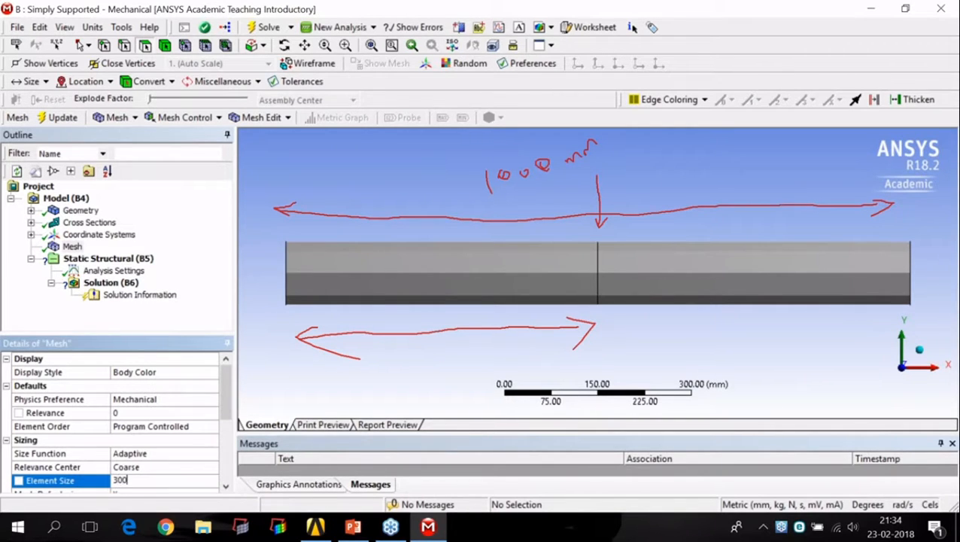
type("00")
key("Return")
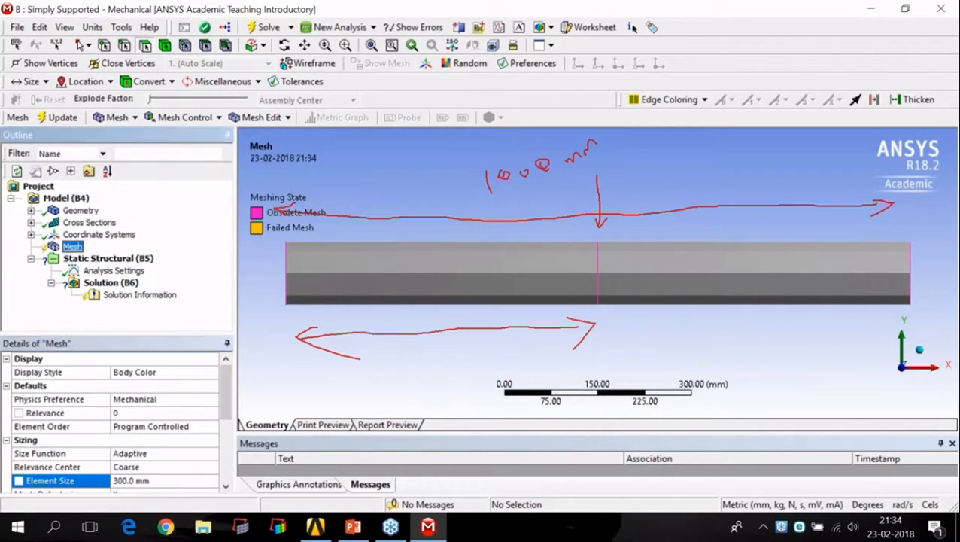
right_click(65, 246)
left_click(113, 291)
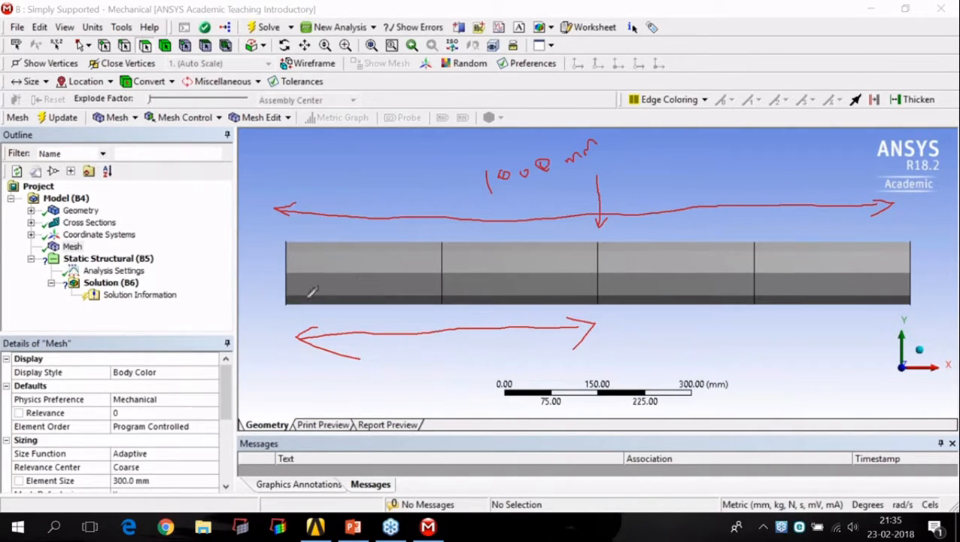
mouse_move(291, 231)
left_mouse_down()
mouse_move(431, 219)
mouse_move(425, 237)
left_mouse_up()
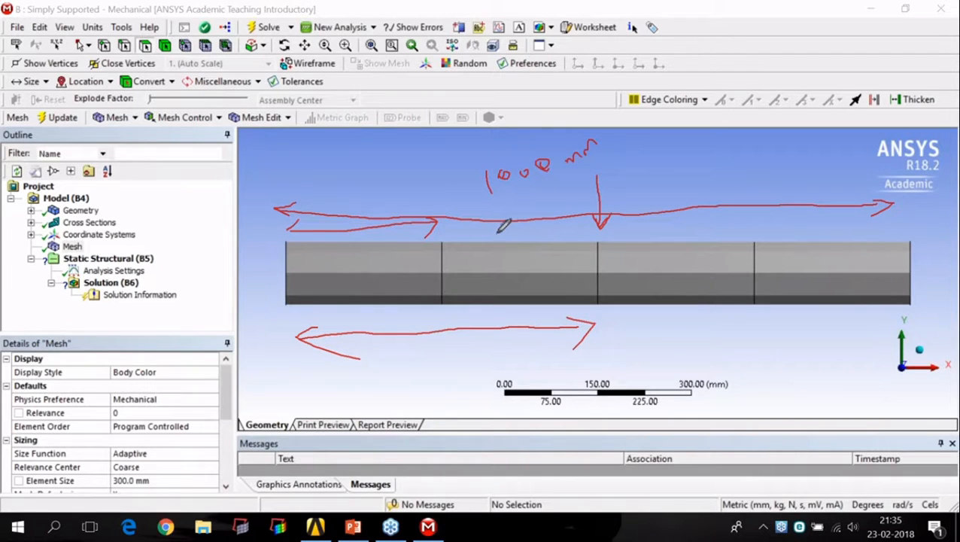
left_click(520, 328)
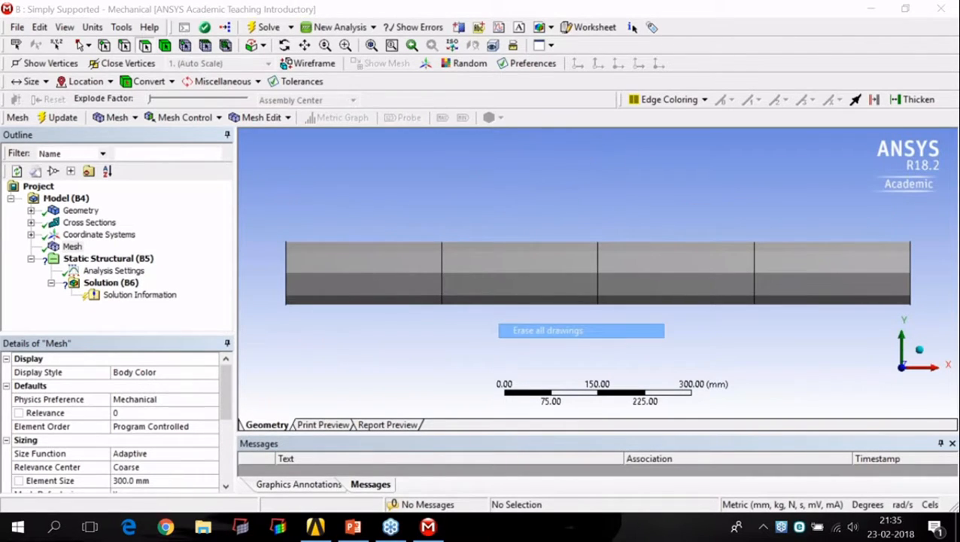
Step: Change the mesh element size to 350 mm and regenerate the beam's mesh
left_click(151, 480)
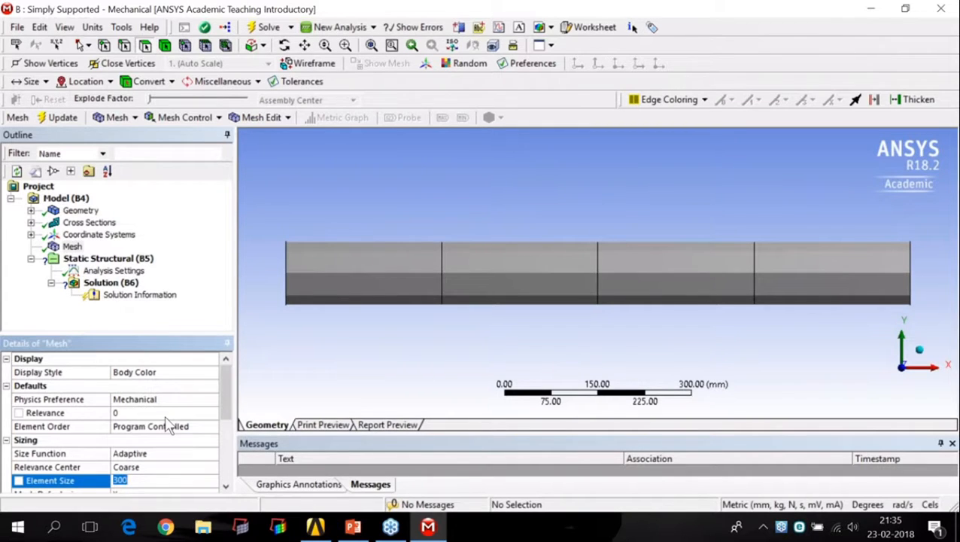
type("35")
key("Return")
right_click(69, 248)
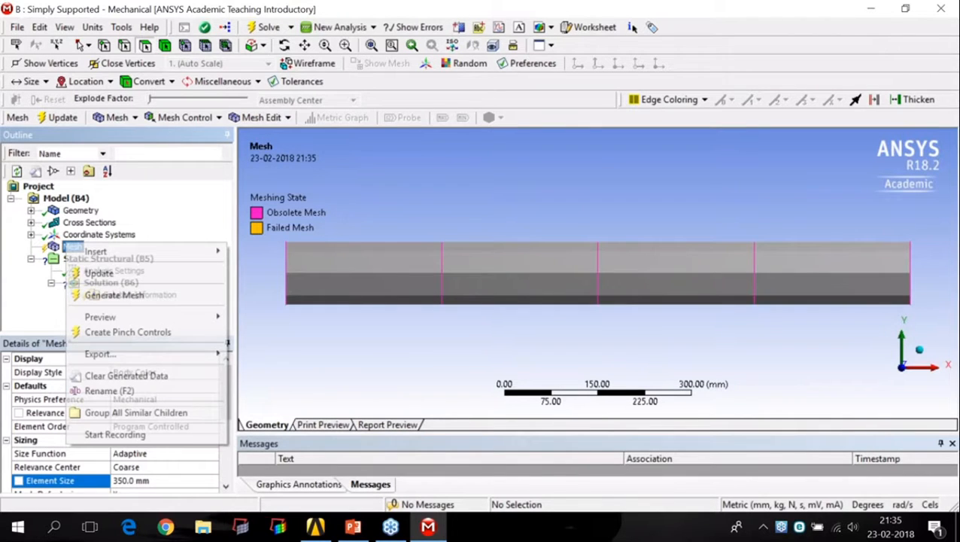
left_click(113, 295)
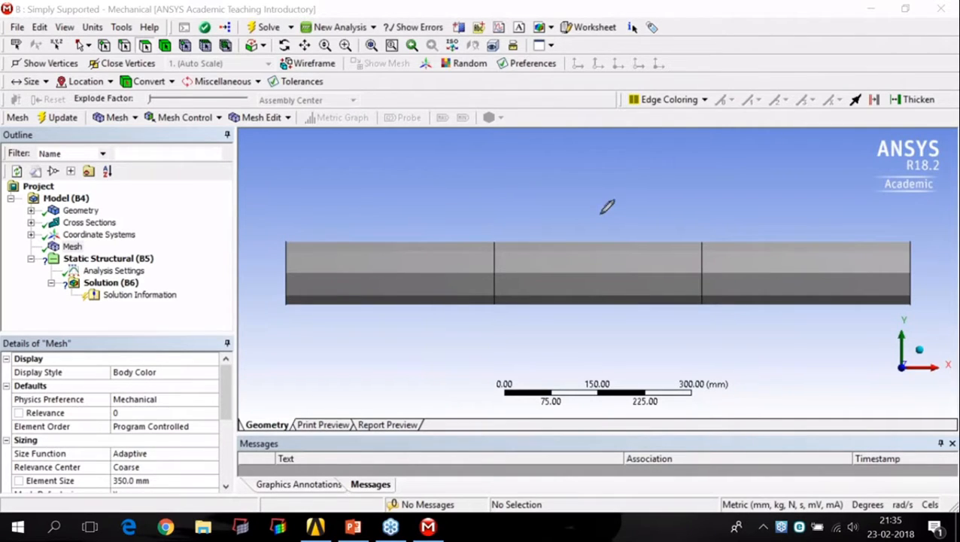
mouse_move(592, 217)
left_mouse_down()
mouse_move(606, 223)
mouse_move(589, 234)
left_mouse_up()
mouse_move(158, 475)
left_mouse_down()
mouse_move(131, 472)
mouse_move(129, 485)
mouse_move(161, 473)
left_mouse_up()
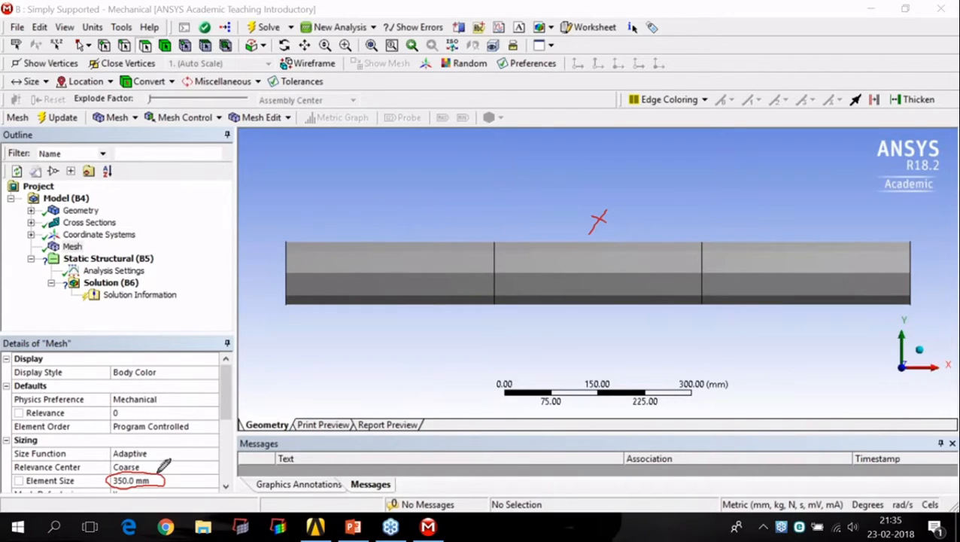
left_click_drag(602, 138, 605, 194)
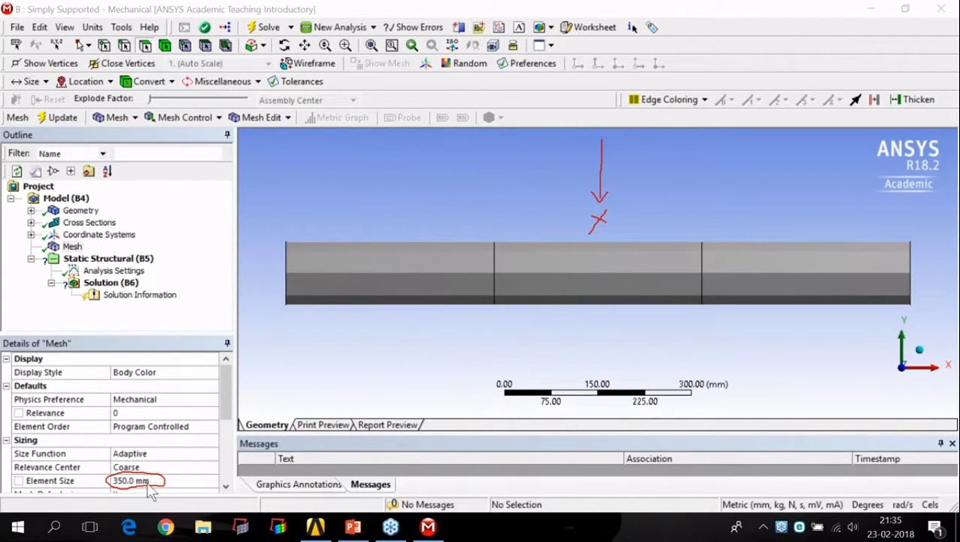
Step: Set the mesh element size to 250 mm and regenerate the beam's mesh
left_click(135, 480)
type("25")
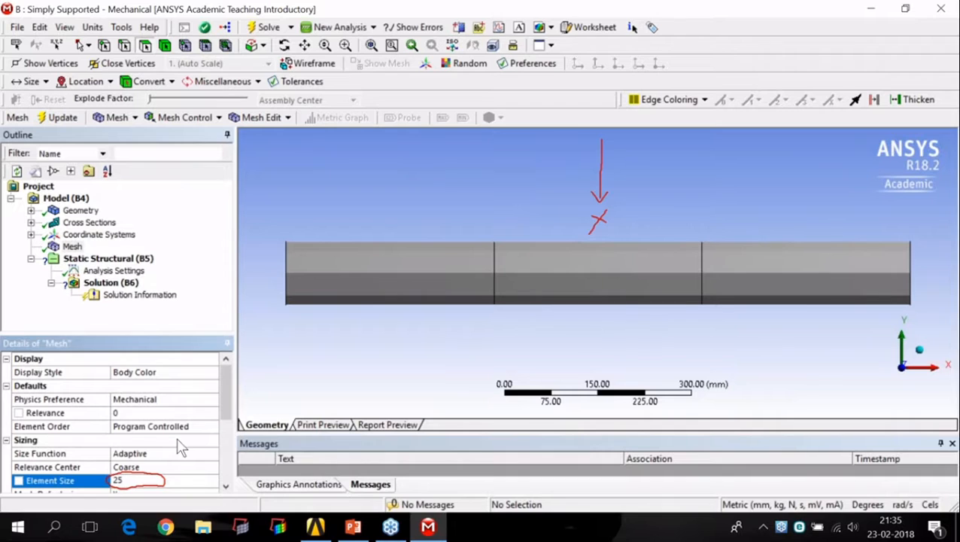
type("0")
key("Return")
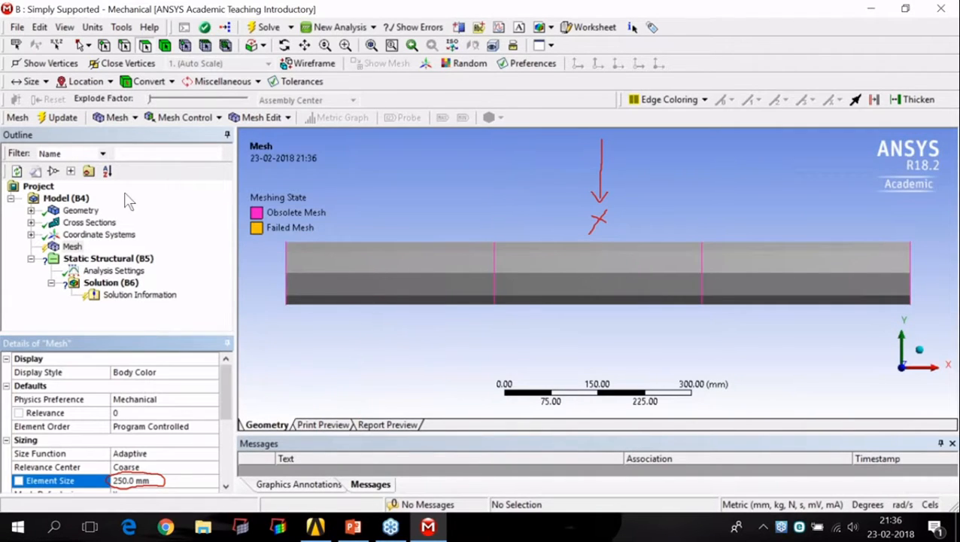
left_click(71, 247)
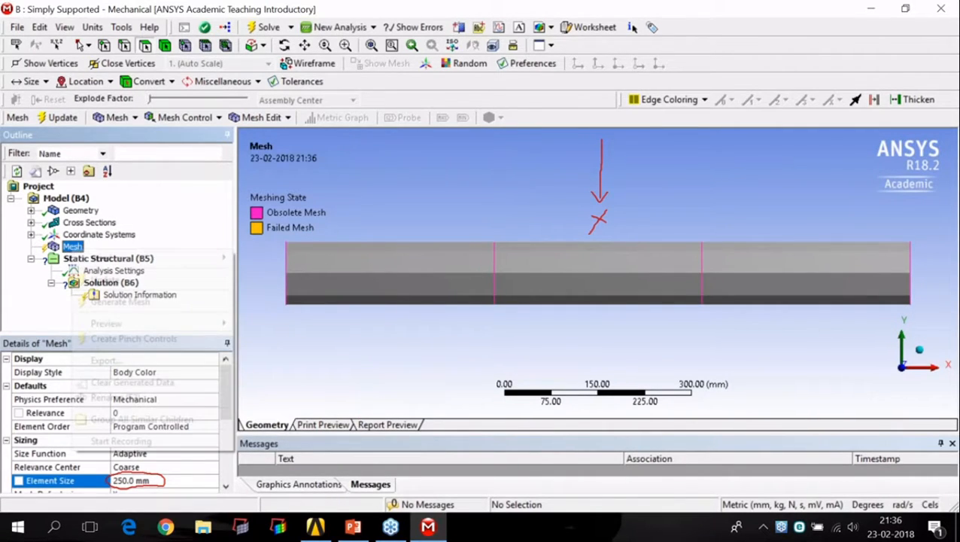
right_click(72, 250)
left_click(124, 299)
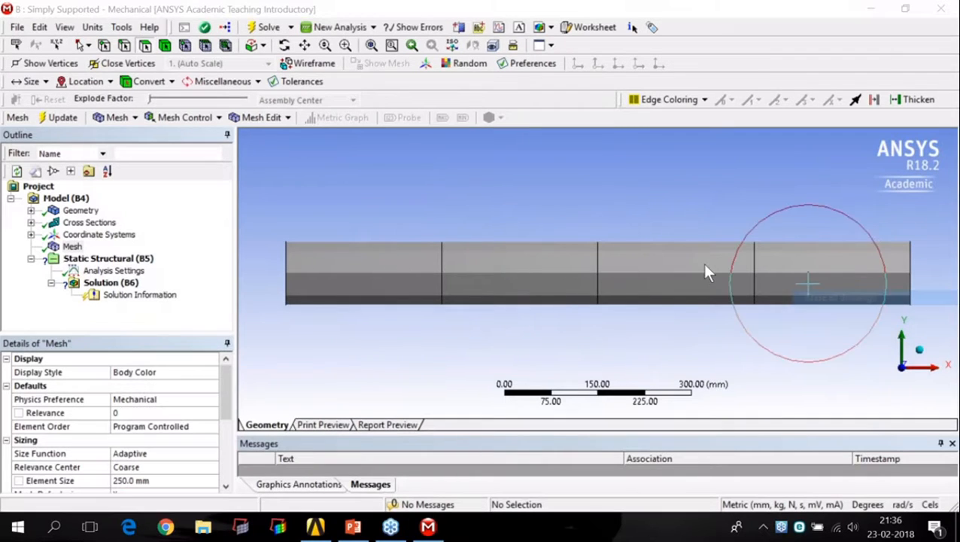
scroll(568, 229, "down", 1)
scroll(565, 225, "down", 1)
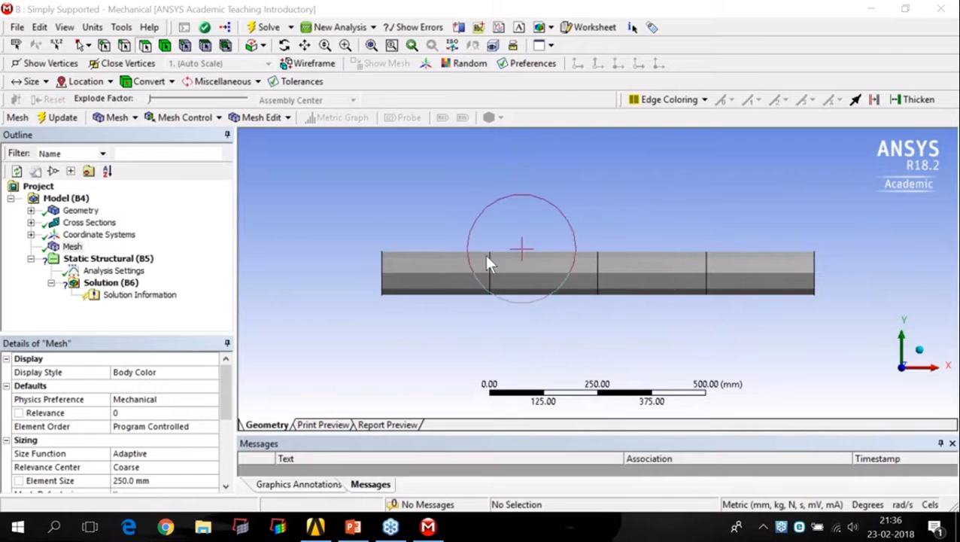
scroll(647, 277, "up", 1)
scroll(624, 273, "up", 1)
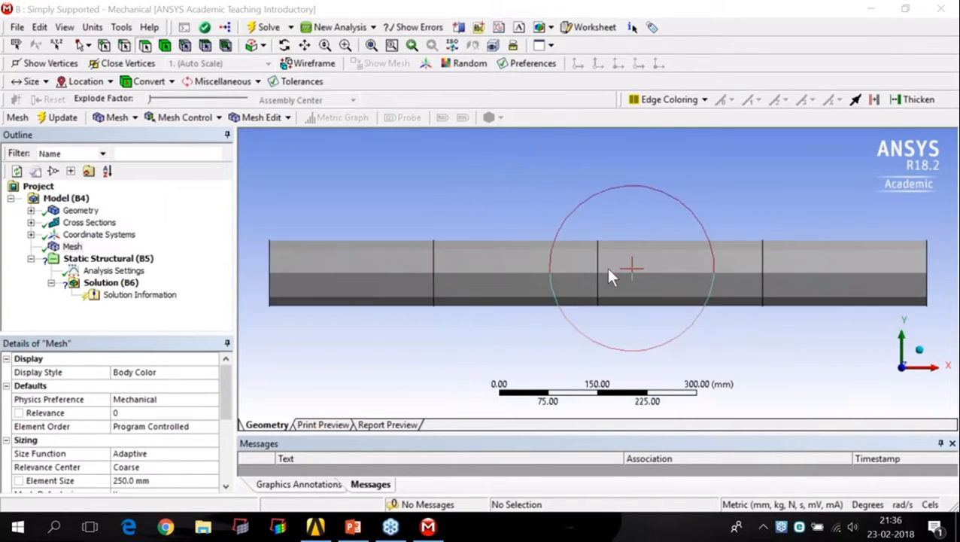
scroll(602, 267, "down", 1)
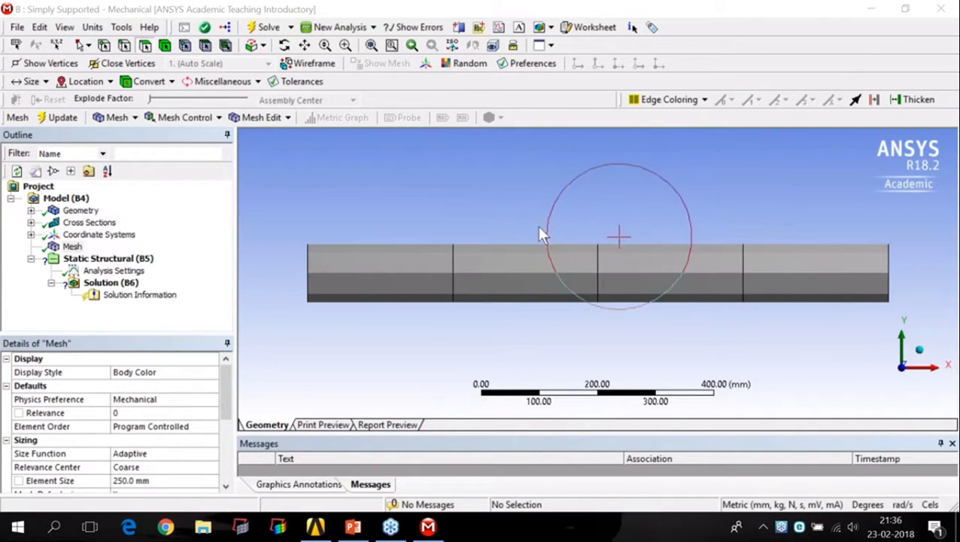
Step: Add a Force load to the static structural analysis and try selecting the beam's end vertices as its geometry
right_click(146, 263)
mouse_move(225, 269)
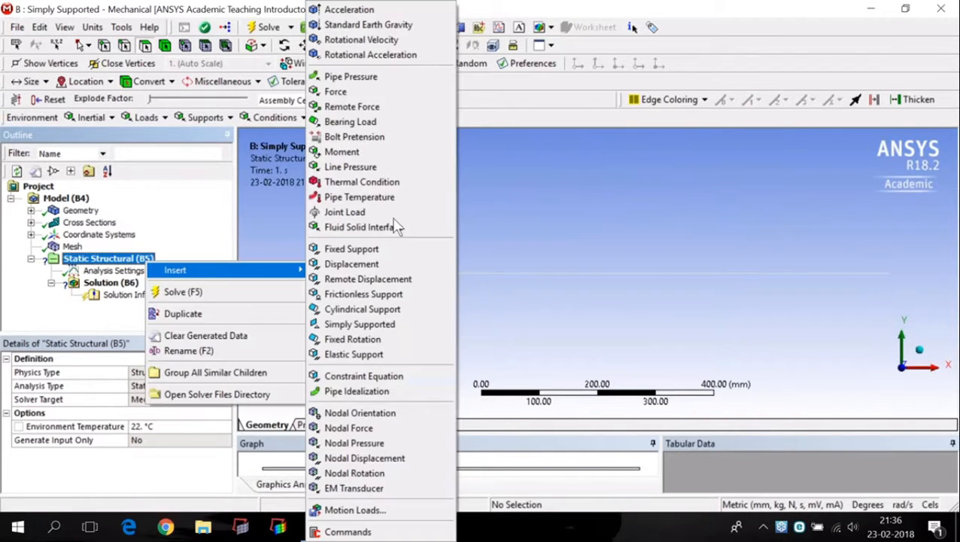
left_click(407, 97)
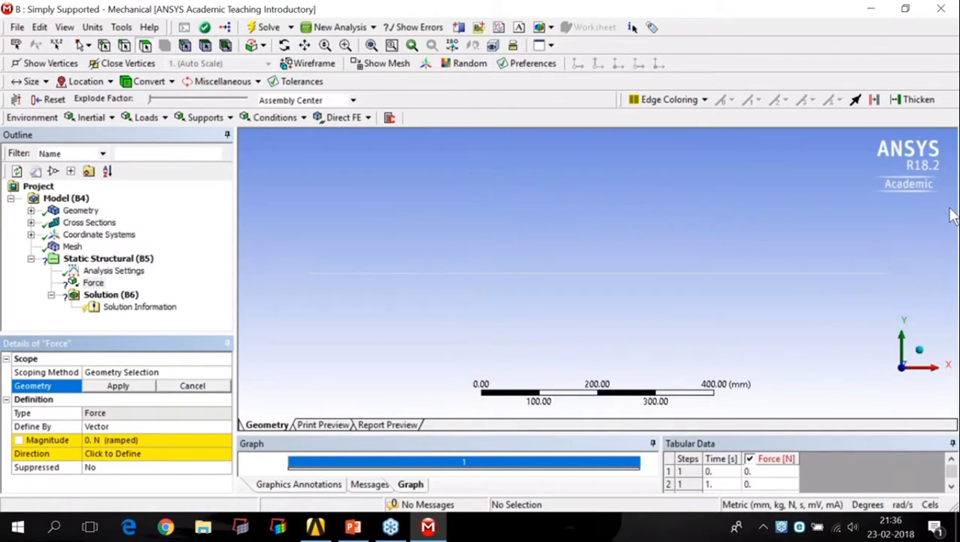
mouse_move(75, 380)
left_mouse_down()
mouse_move(180, 397)
mouse_move(243, 386)
mouse_move(203, 364)
mouse_move(75, 361)
left_mouse_up()
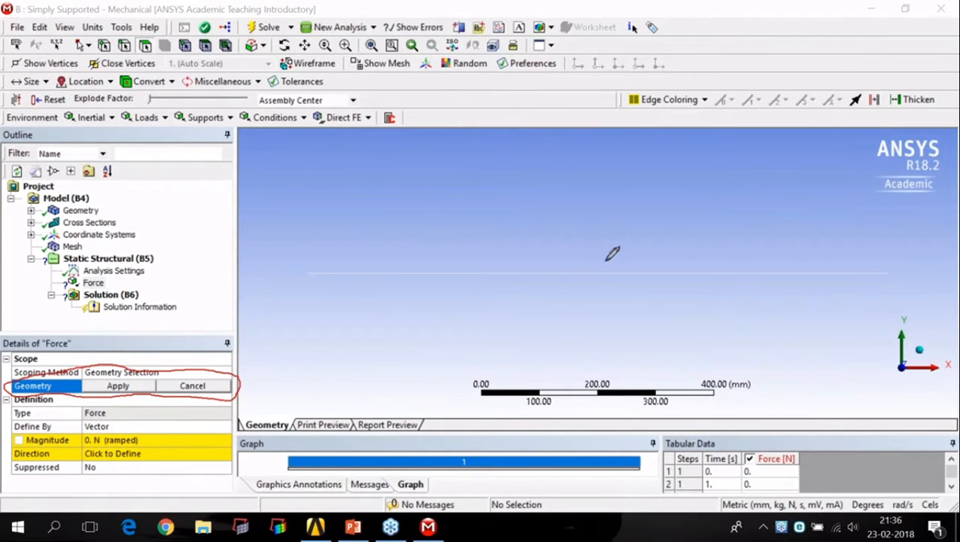
mouse_move(592, 258)
left_mouse_down()
mouse_move(608, 272)
mouse_move(596, 264)
left_mouse_up()
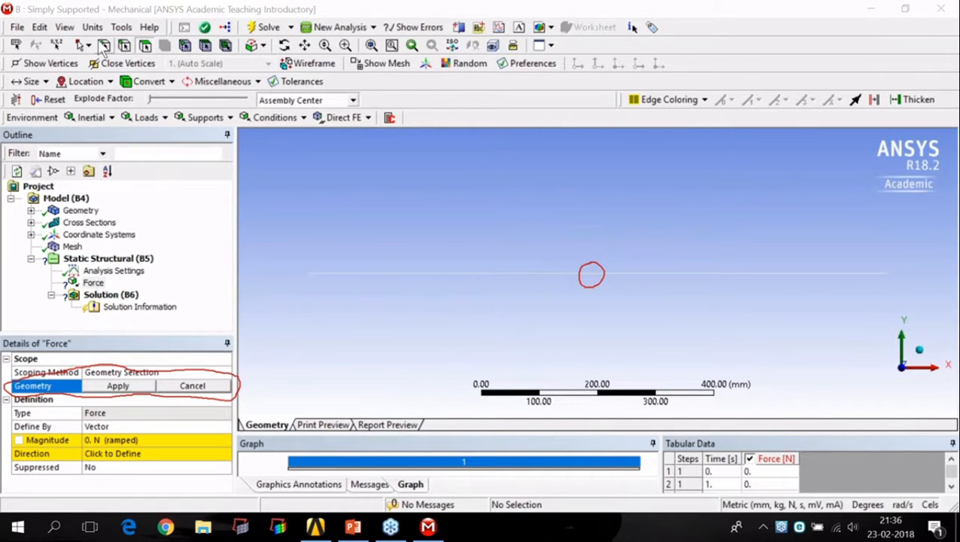
left_click(308, 275)
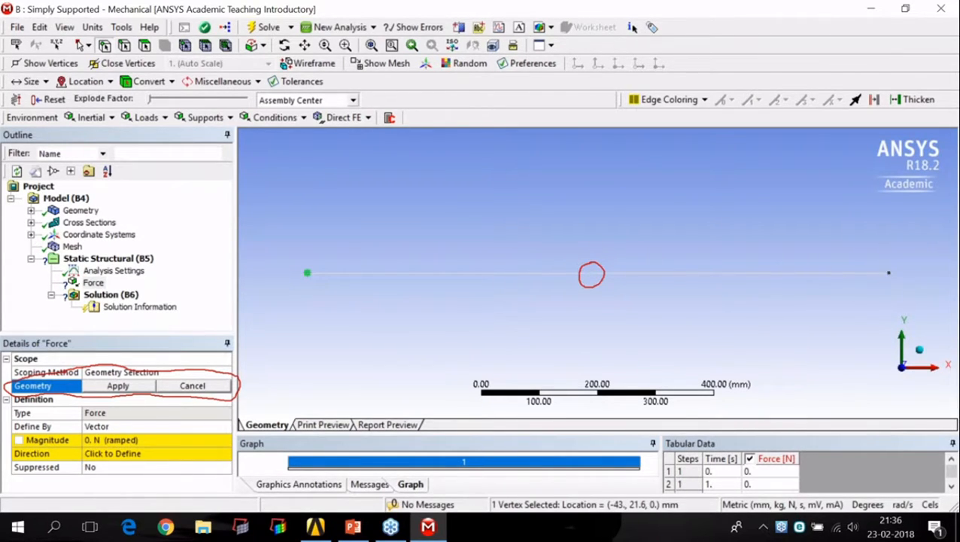
left_click(888, 273)
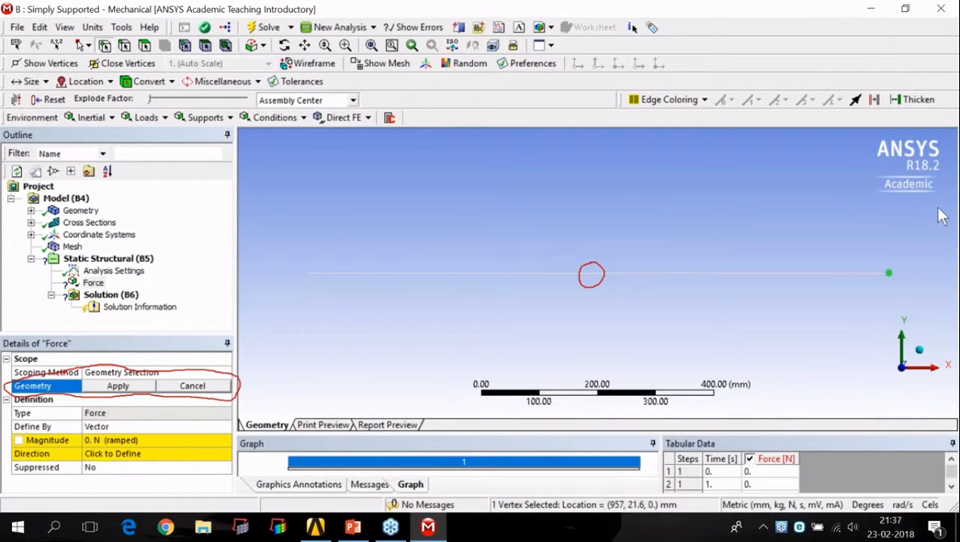
Step: Delete the Force load from the static structural analysis
mouse_move(143, 280)
left_mouse_down()
mouse_move(225, 285)
mouse_move(144, 276)
mouse_move(163, 292)
left_mouse_up()
mouse_move(205, 262)
left_mouse_down()
mouse_move(220, 271)
mouse_move(202, 282)
left_mouse_up()
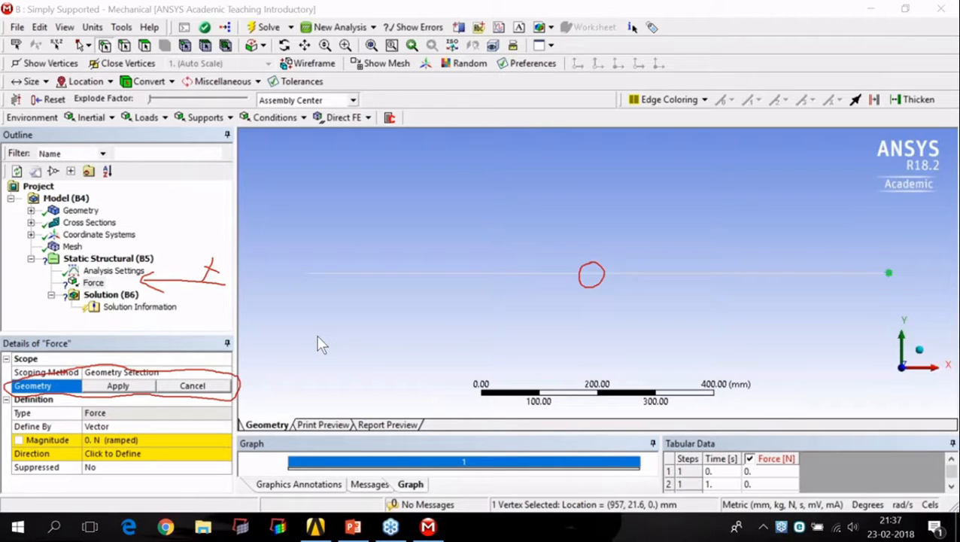
right_click(94, 282)
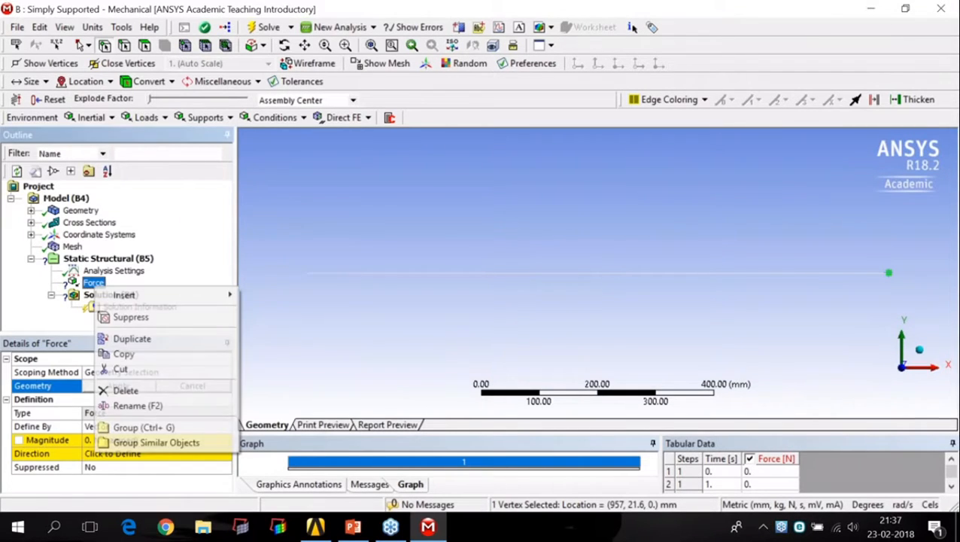
left_click(150, 390)
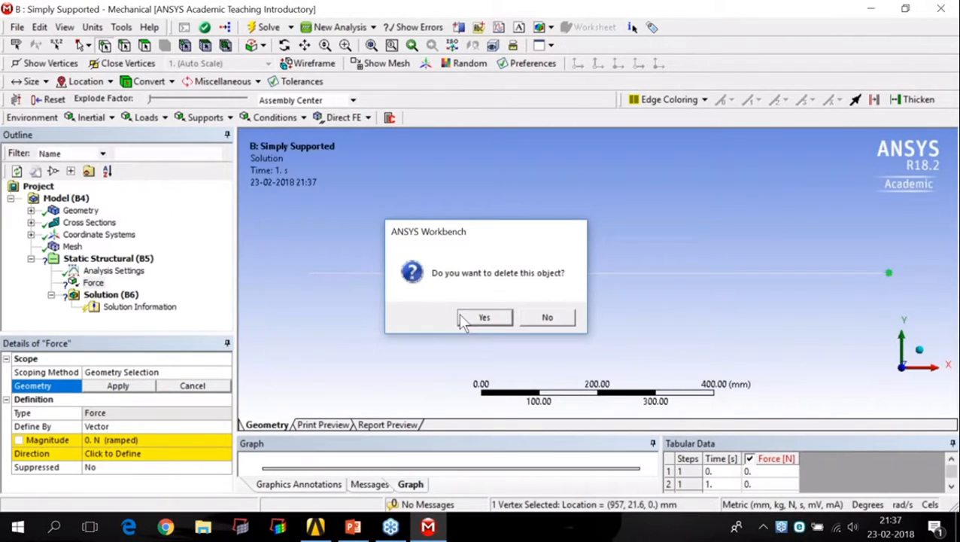
left_click(461, 316)
Step: Add a Nodal Force load to the static structural analysis and examine its Named Selection scoping requirement
left_click(135, 261)
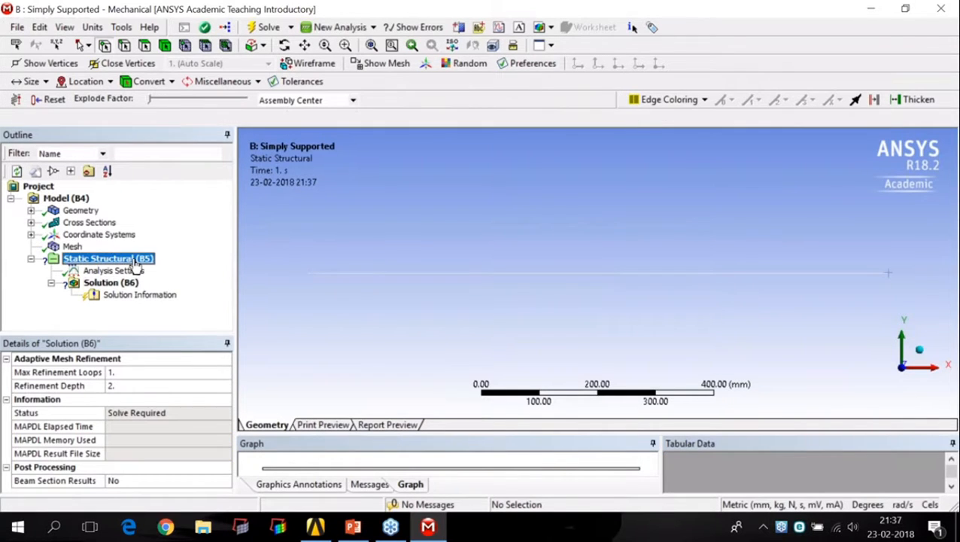
right_click(136, 262)
mouse_move(159, 270)
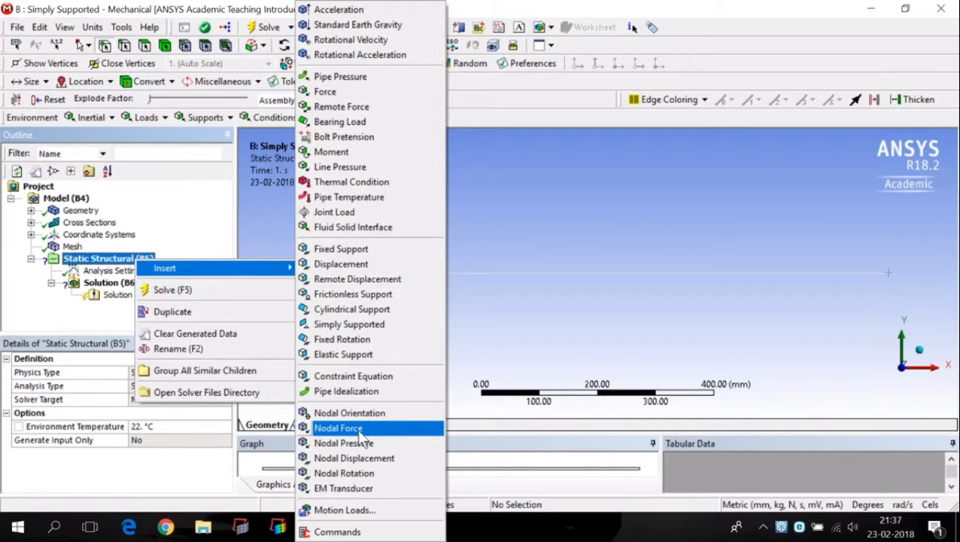
left_click(357, 428)
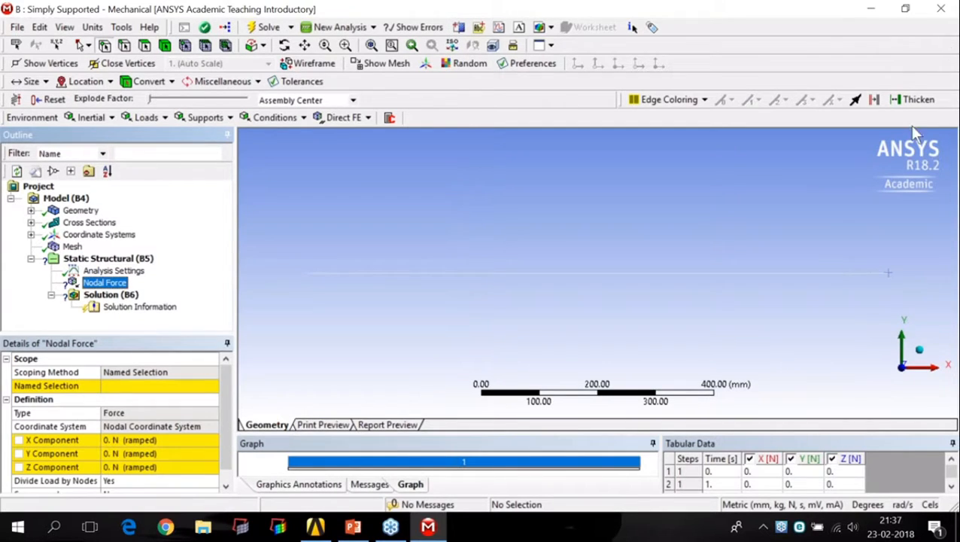
left_click(942, 34)
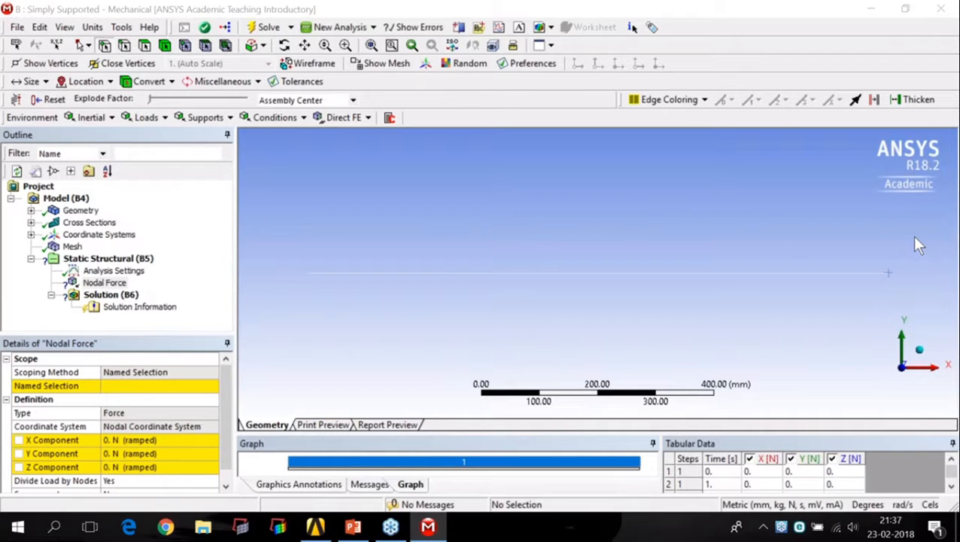
mouse_move(46, 379)
left_mouse_down()
mouse_move(12, 378)
mouse_move(30, 393)
mouse_move(83, 392)
mouse_move(105, 380)
mouse_move(39, 370)
left_mouse_up()
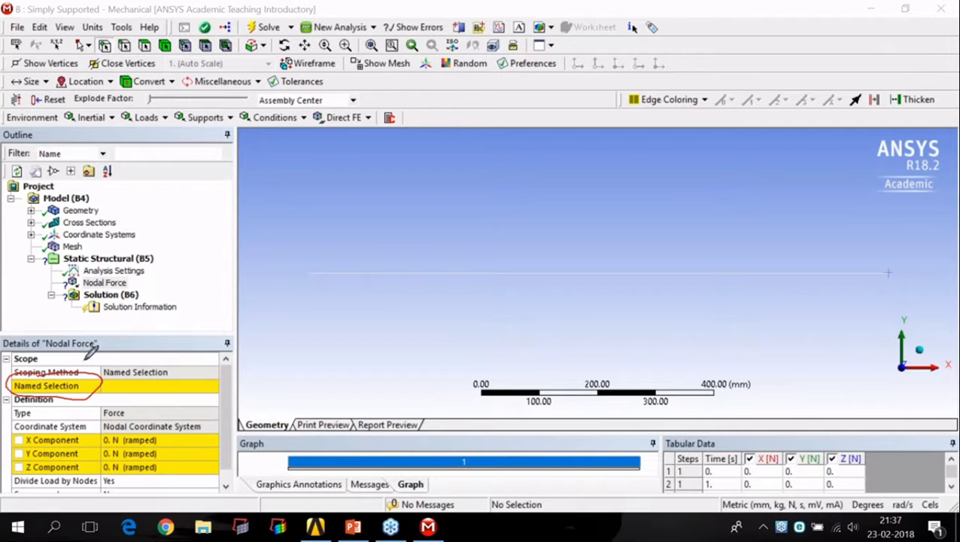
left_click(223, 380)
left_click(241, 297)
Step: Delete the Nodal Force load from the static structural analysis
left_click(124, 283)
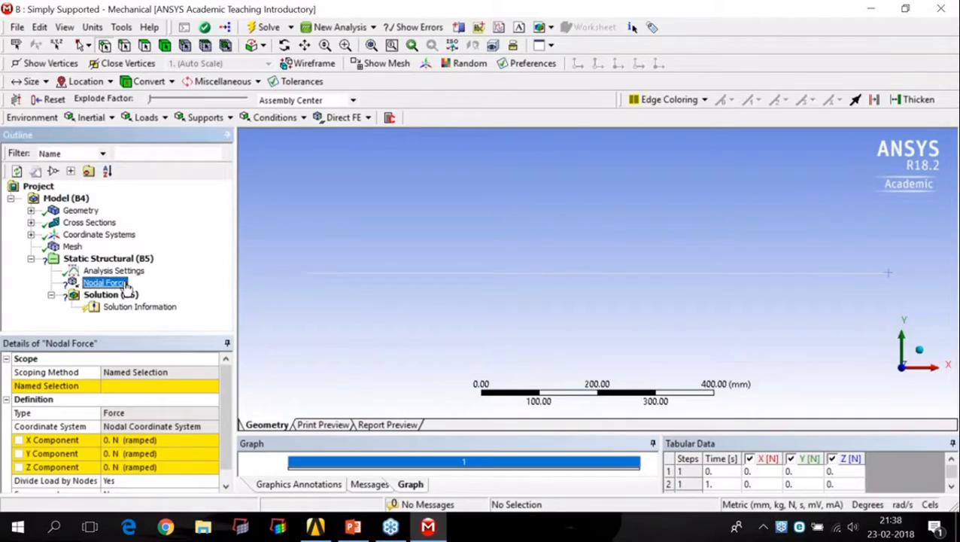
right_click(126, 283)
left_click(156, 386)
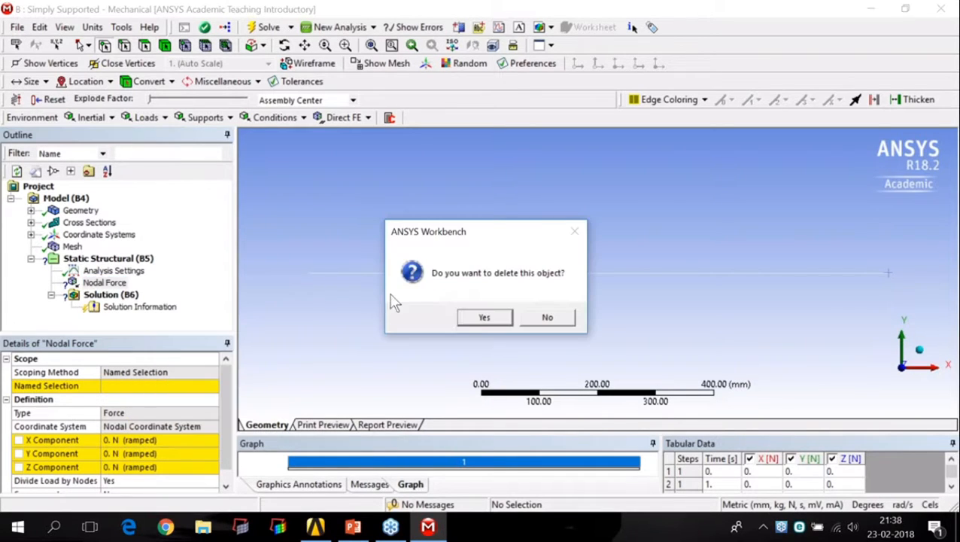
left_click(482, 317)
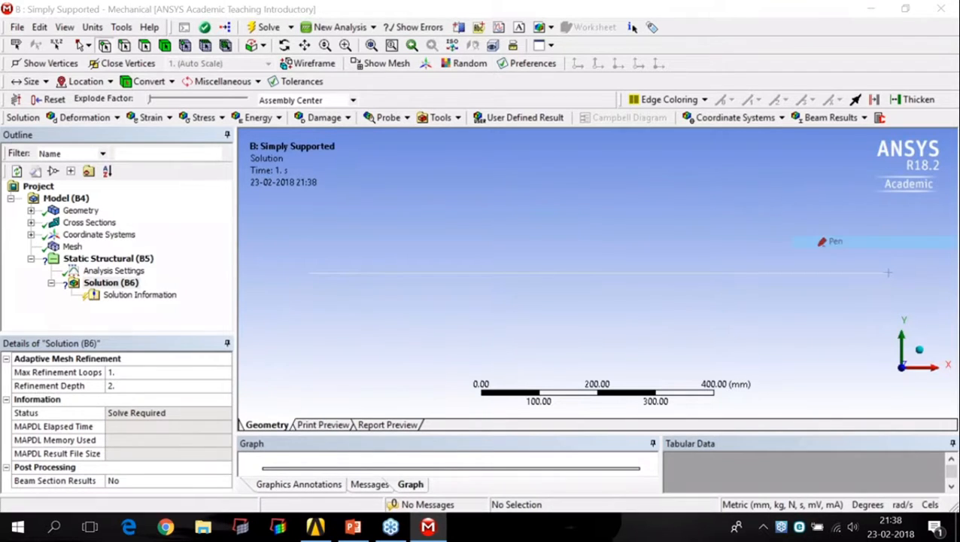
left_click_drag(197, 35, 317, 141)
mouse_move(209, 64)
left_mouse_down()
mouse_move(210, 76)
mouse_move(224, 70)
left_mouse_up()
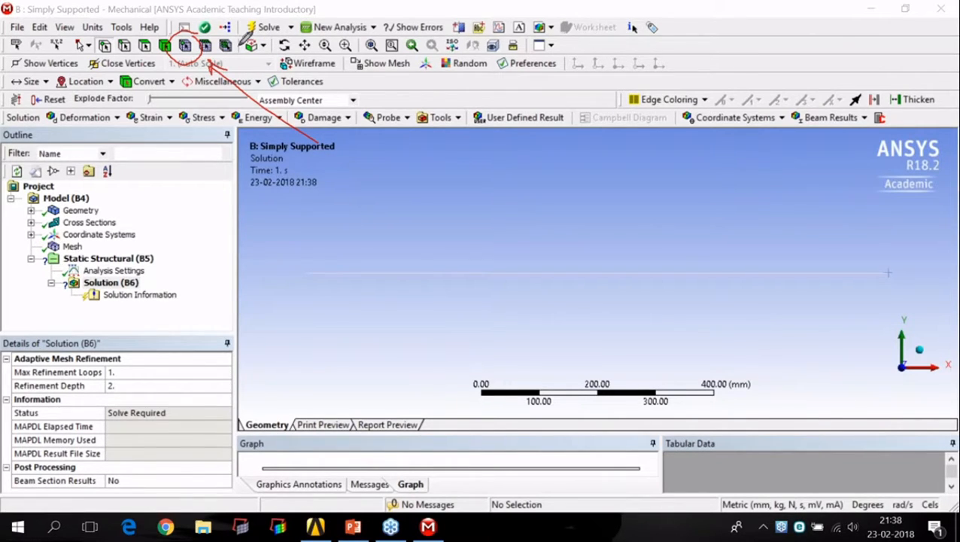
left_click(319, 172)
mouse_move(183, 98)
left_mouse_down()
mouse_move(186, 59)
mouse_move(209, 110)
left_mouse_up()
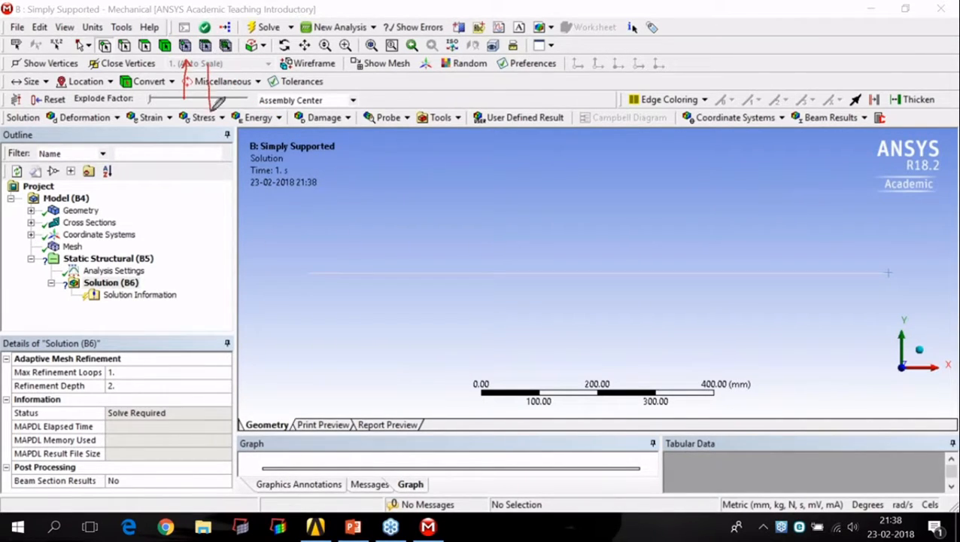
mouse_move(206, 65)
left_mouse_down()
mouse_move(200, 78)
mouse_move(212, 72)
left_mouse_up()
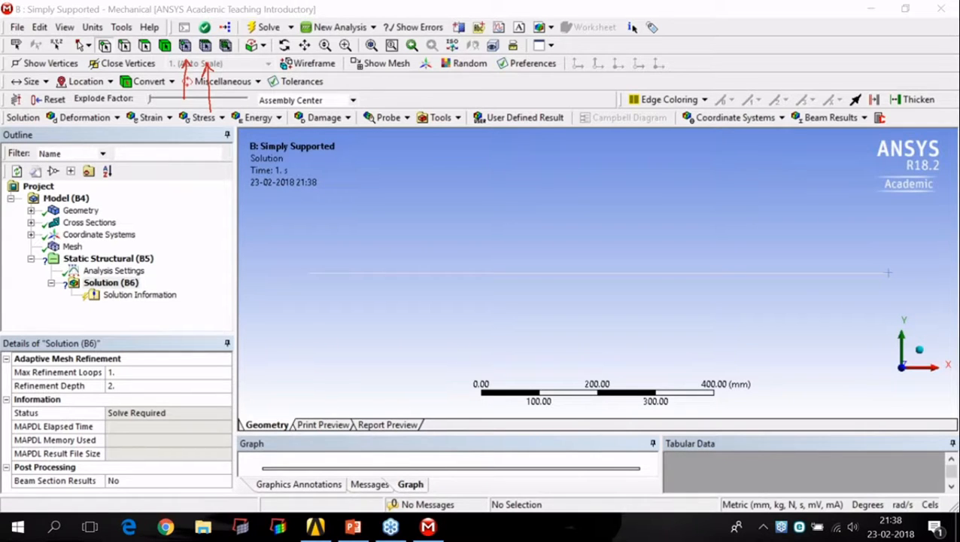